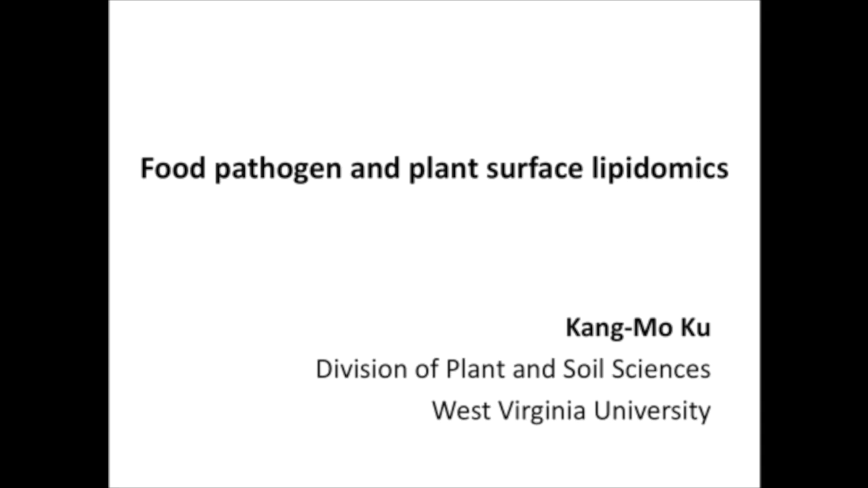
- Advance the slideshow to slide 2, Foodborne illnesses
{"action": "key", "text": "Right"}
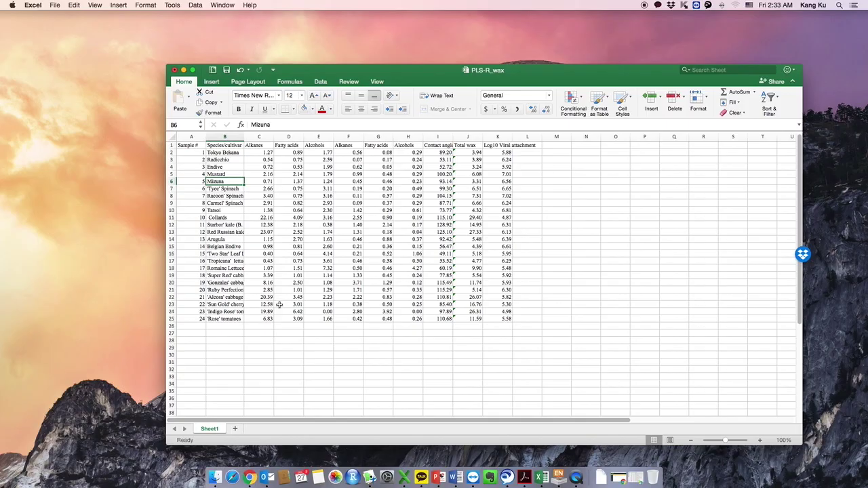
- Check each Excel heading from Alkanes to Log10 Viral attachment, then switch to JMP 12
{"action": "left_click", "coordinate": [279, 225]}
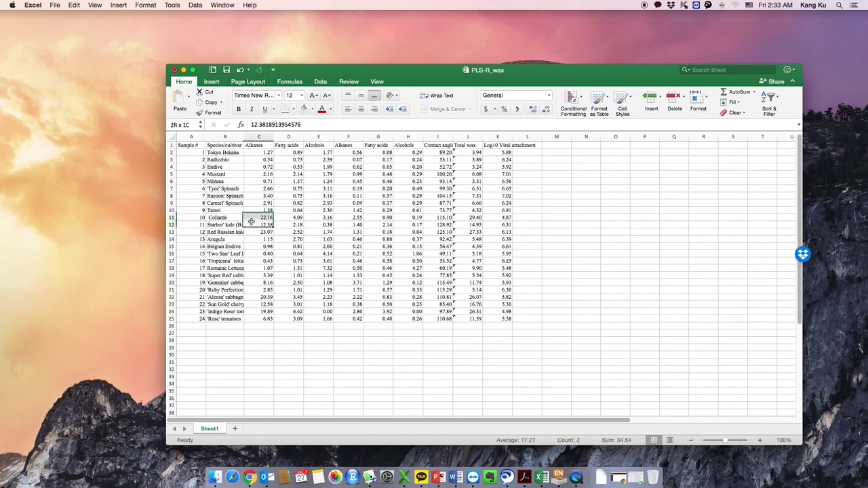
{"action": "left_click", "coordinate": [258, 146]}
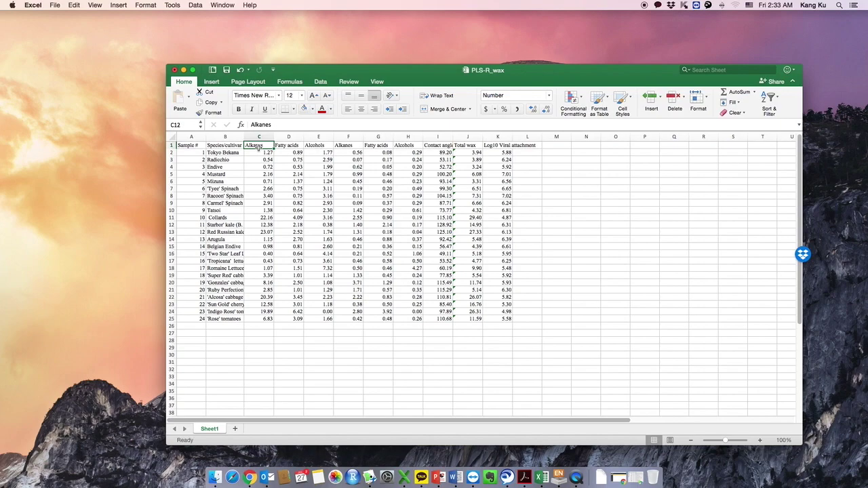
{"action": "left_click", "coordinate": [285, 146]}
{"action": "left_click", "coordinate": [309, 146]}
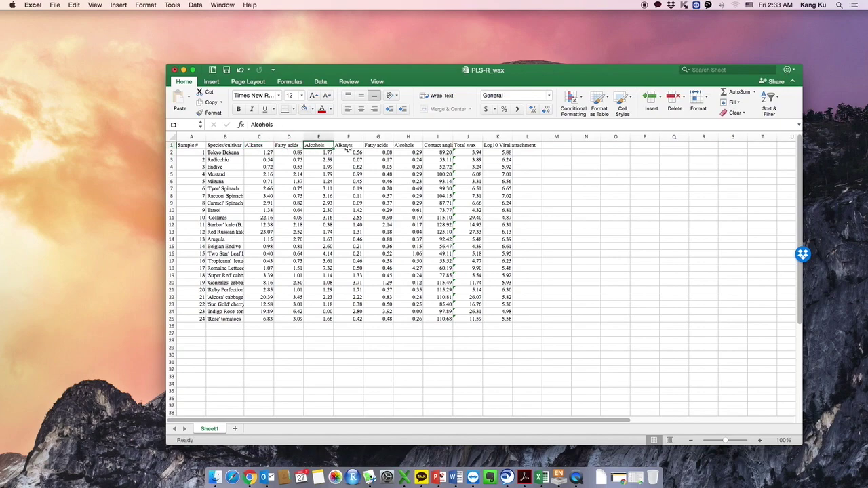
{"action": "left_click", "coordinate": [348, 147]}
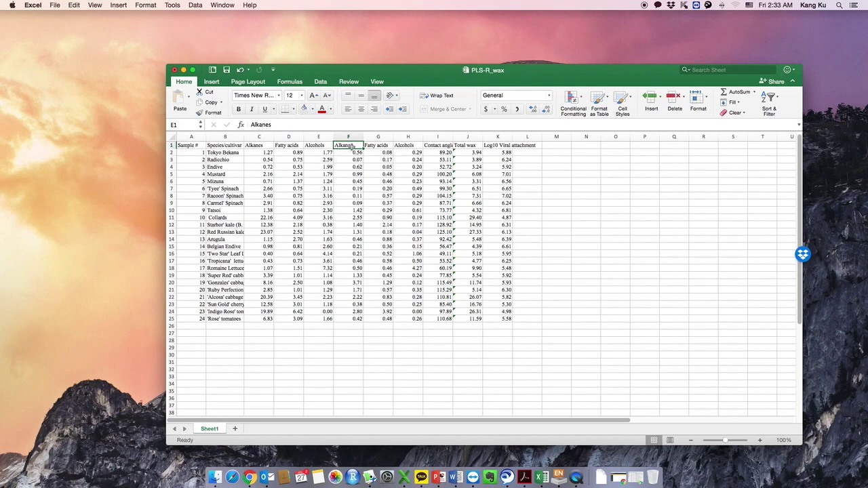
{"action": "left_click", "coordinate": [375, 147]}
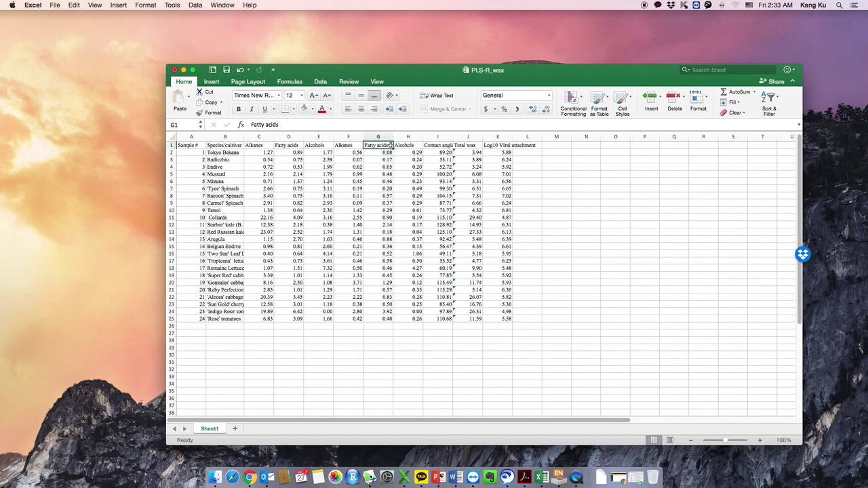
{"action": "left_click", "coordinate": [415, 146]}
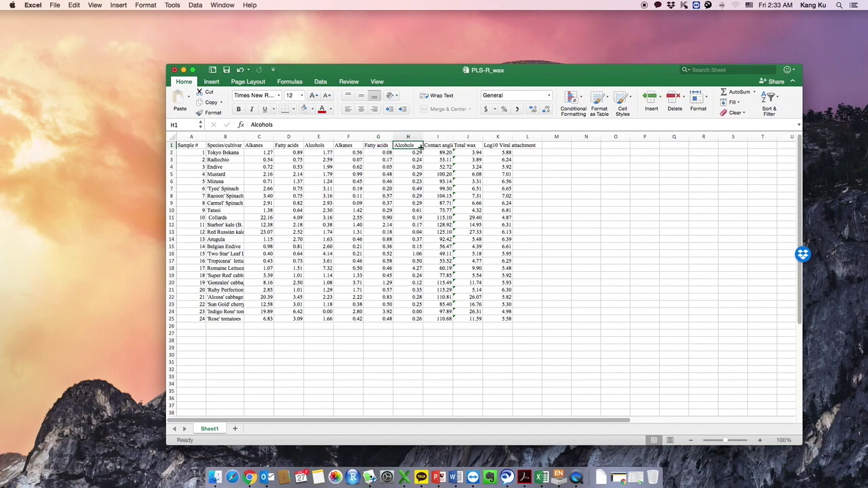
{"action": "left_click", "coordinate": [445, 146]}
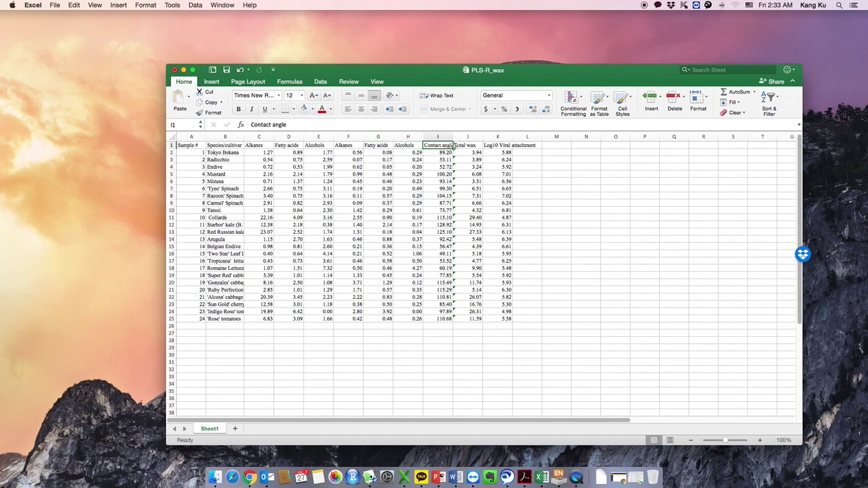
{"action": "left_click", "coordinate": [461, 146]}
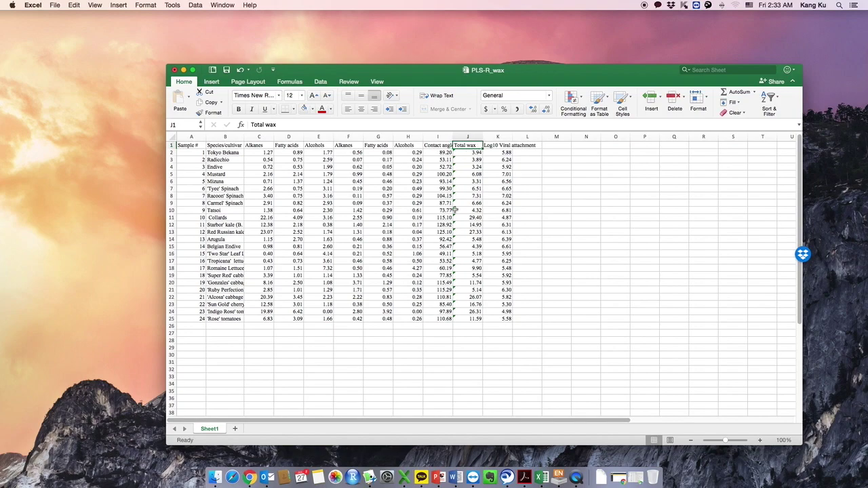
{"action": "left_click", "coordinate": [500, 146]}
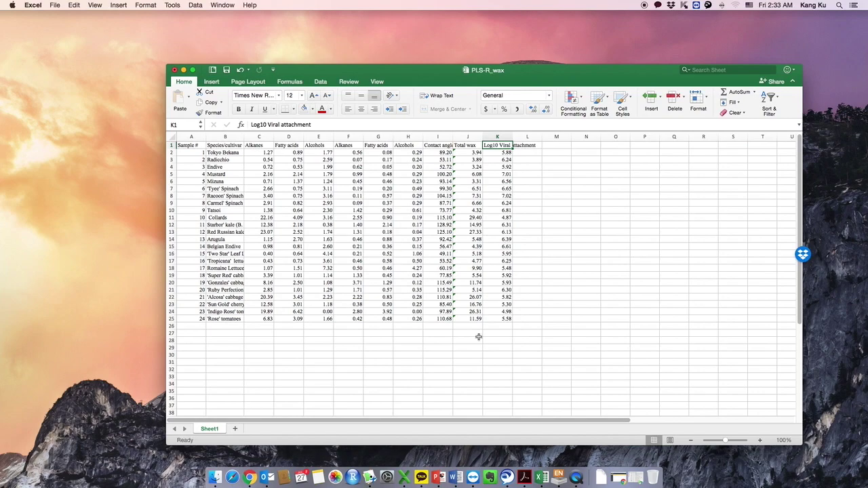
{"action": "left_click", "coordinate": [369, 478]}
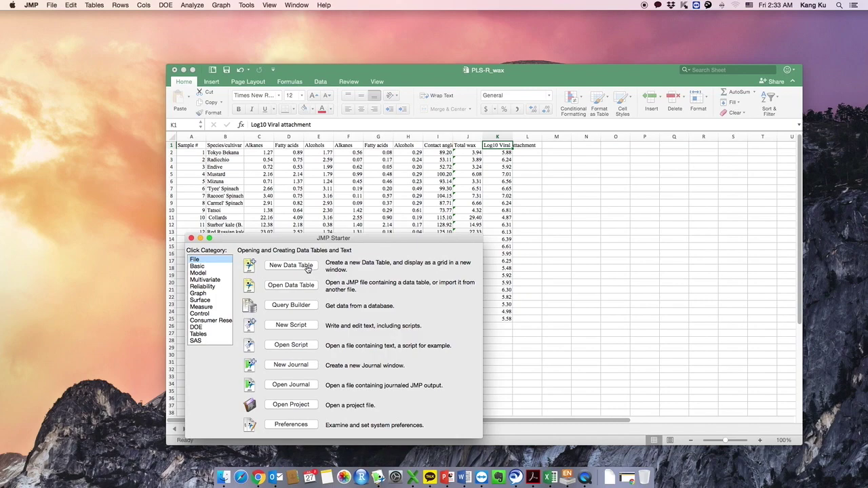
- Create a new JMP data table and copy Excel range A1:K25 including headings
{"action": "left_click", "coordinate": [308, 269]}
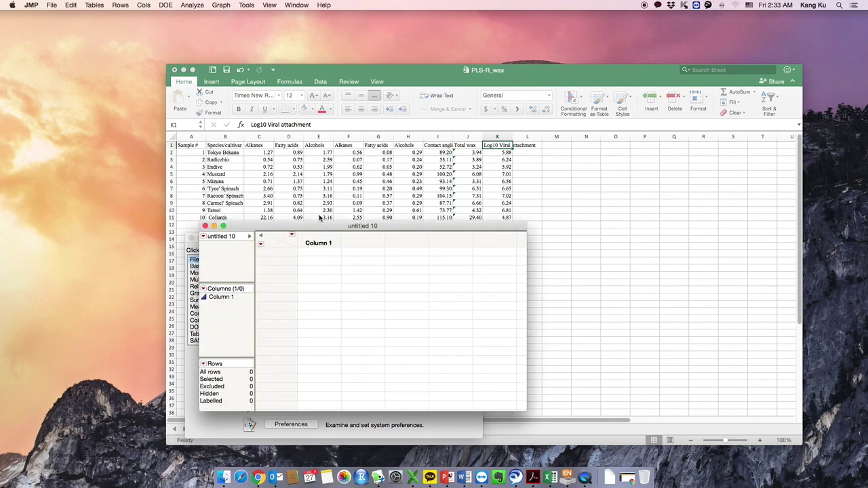
{"action": "left_click", "coordinate": [287, 194]}
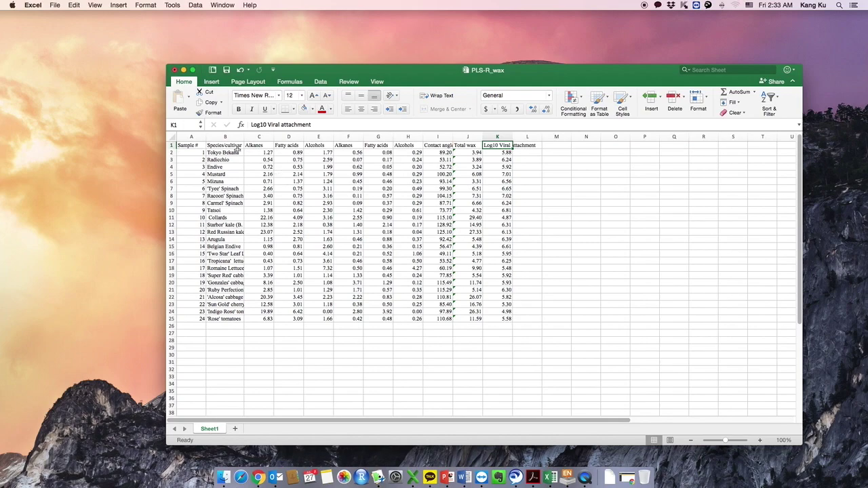
{"action": "left_click_drag", "start_coordinate": [195, 145], "coordinate": [493, 320]}
{"action": "key", "text": "super+c"}
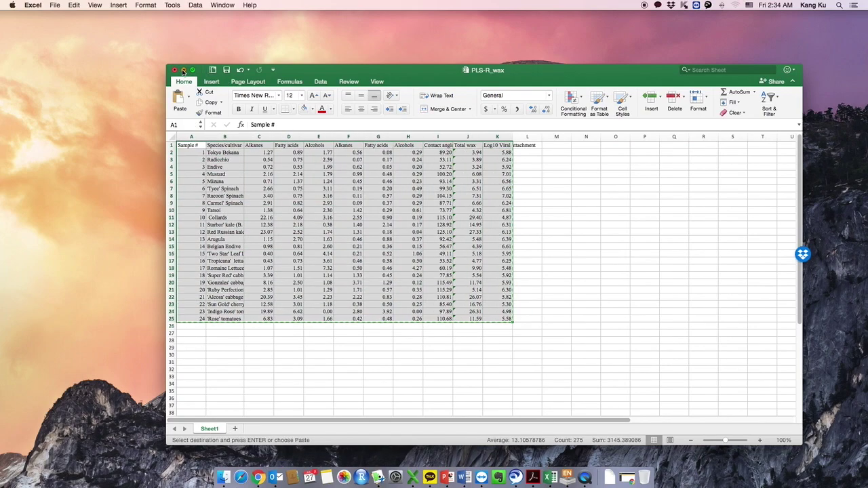
{"action": "left_click", "coordinate": [182, 71]}
- Paste the data with column names and enlarge the table to show all 11 columns
{"action": "left_click_drag", "start_coordinate": [319, 227], "coordinate": [341, 174]}
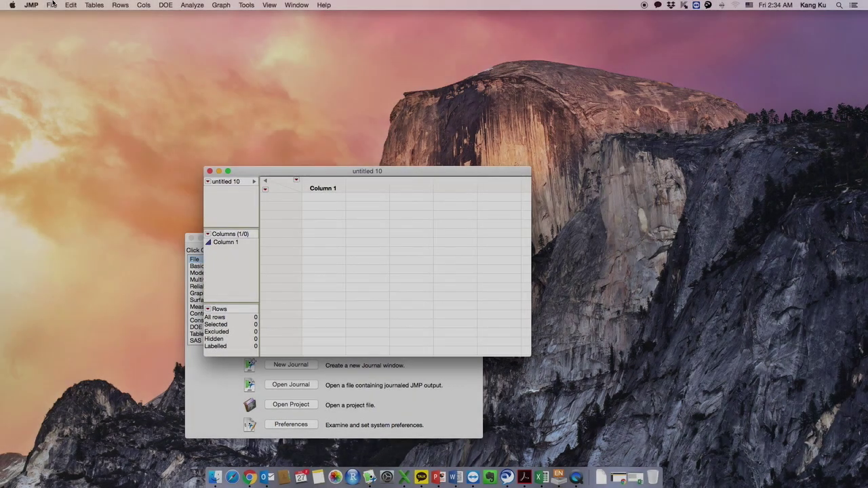
{"action": "left_click", "coordinate": [53, 4]}
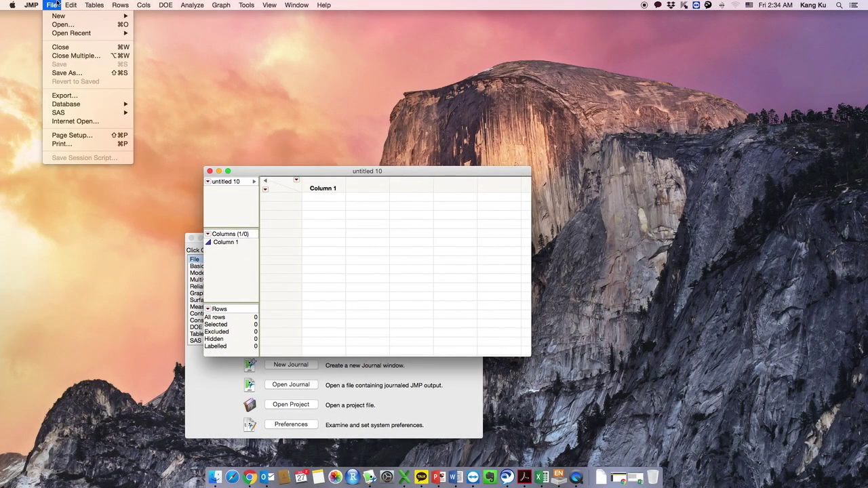
{"action": "mouse_move", "coordinate": [70, 5]}
{"action": "left_click", "coordinate": [109, 79]}
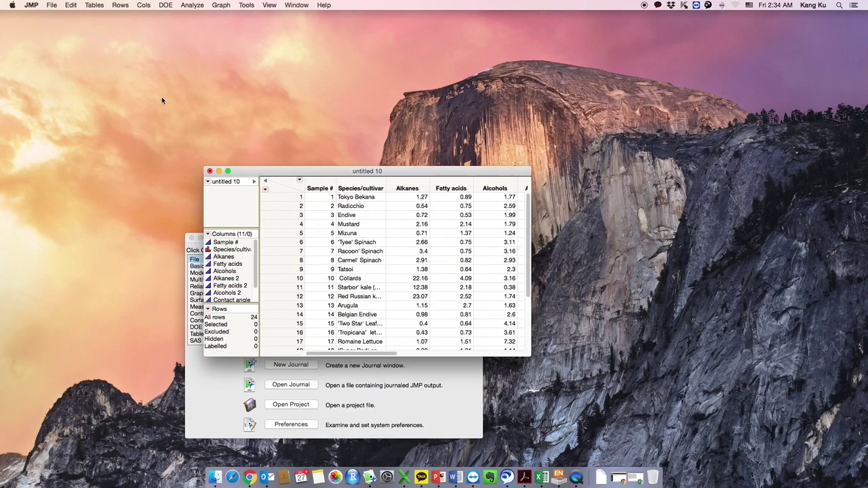
{"action": "left_click_drag", "start_coordinate": [532, 355], "coordinate": [787, 419]}
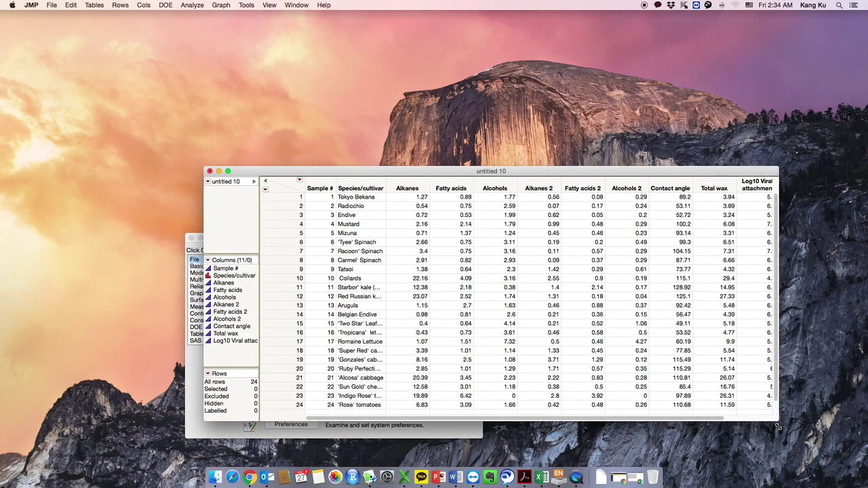
{"action": "left_click_drag", "start_coordinate": [560, 173], "coordinate": [475, 109]}
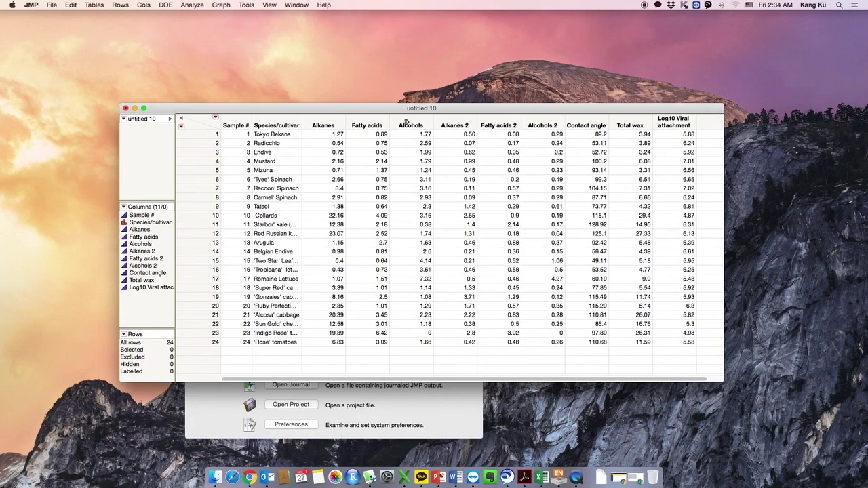
- Launch Partial Least Squares with Alkanes–Total wax as X factors and Log10 Viral attachment as Y
{"action": "left_click", "coordinate": [193, 6]}
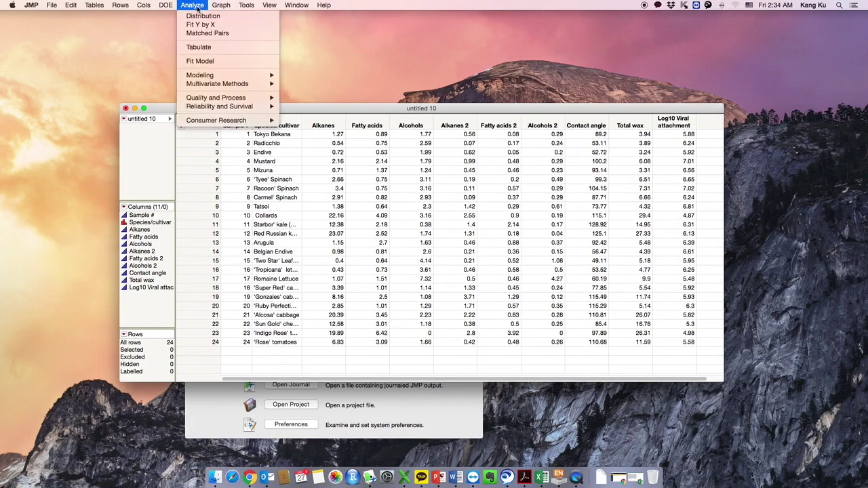
{"action": "mouse_move", "coordinate": [219, 87]}
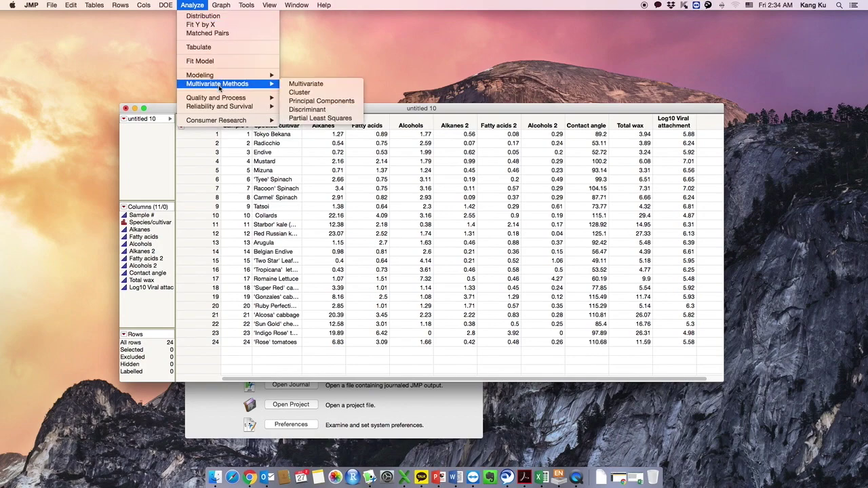
{"action": "left_click", "coordinate": [351, 121]}
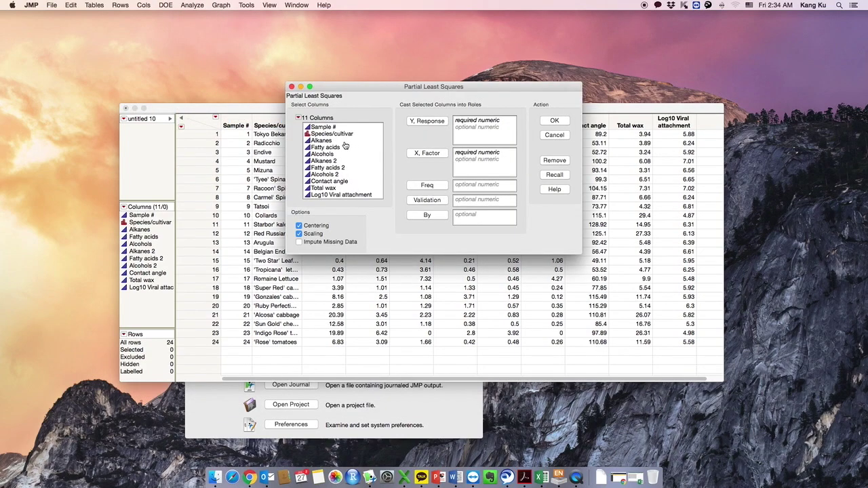
{"action": "left_click", "coordinate": [341, 141]}
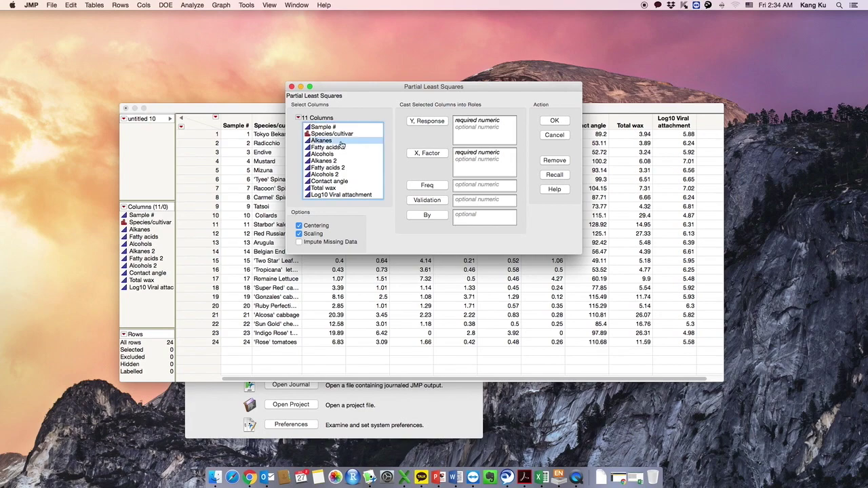
{"action": "left_click_drag", "start_coordinate": [341, 141], "coordinate": [354, 194]}
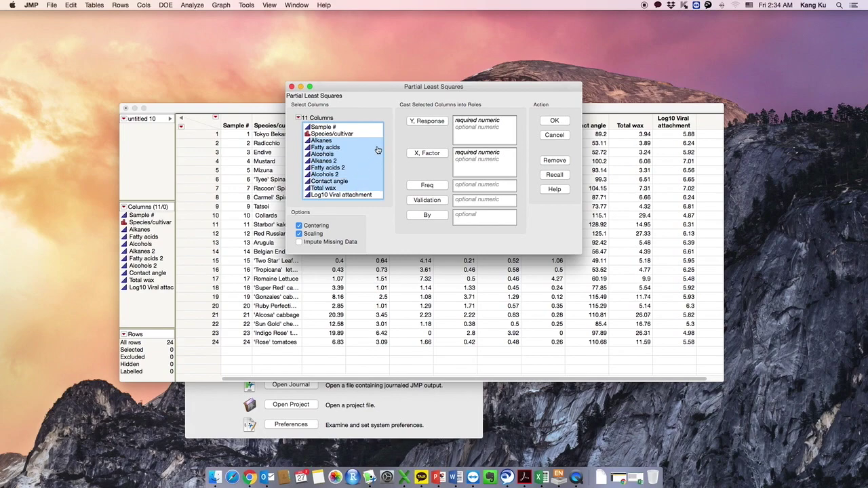
{"action": "left_click", "coordinate": [419, 155]}
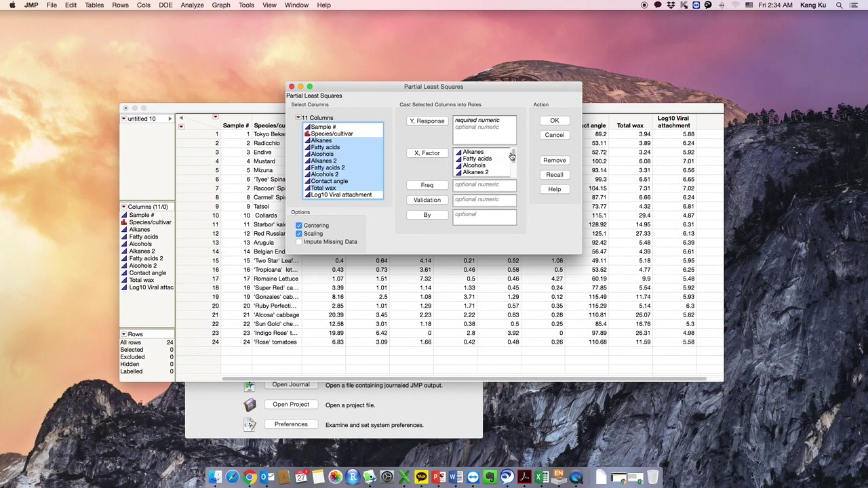
{"action": "mouse_move", "coordinate": [513, 157]}
{"action": "left_mouse_down"}
{"action": "mouse_move", "coordinate": [524, 173]}
{"action": "mouse_move", "coordinate": [508, 151]}
{"action": "left_mouse_up"}
{"action": "left_click", "coordinate": [342, 195]}
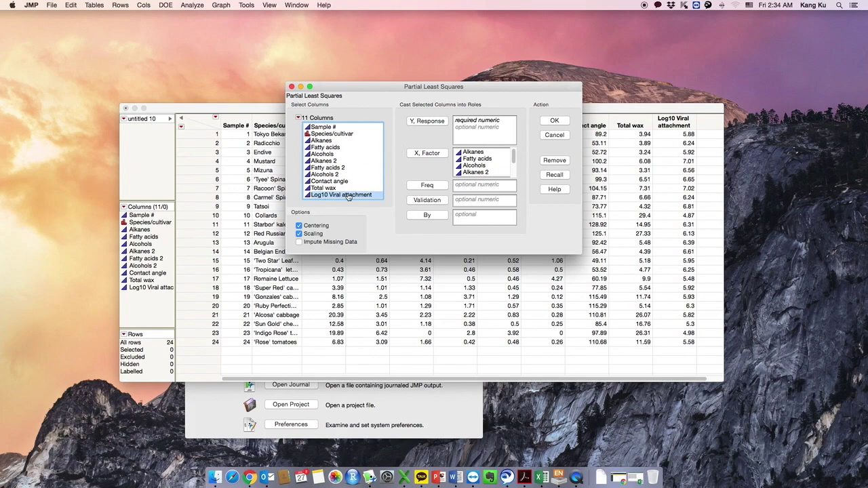
{"action": "left_click", "coordinate": [415, 120]}
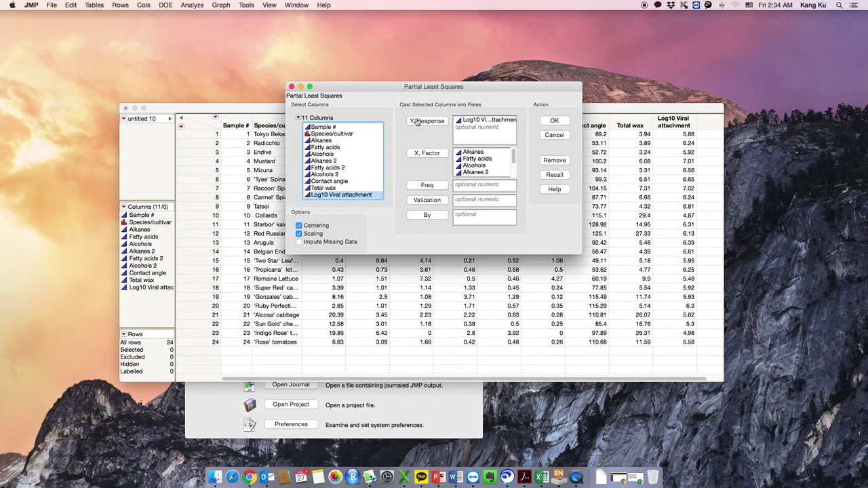
{"action": "left_click", "coordinate": [547, 120]}
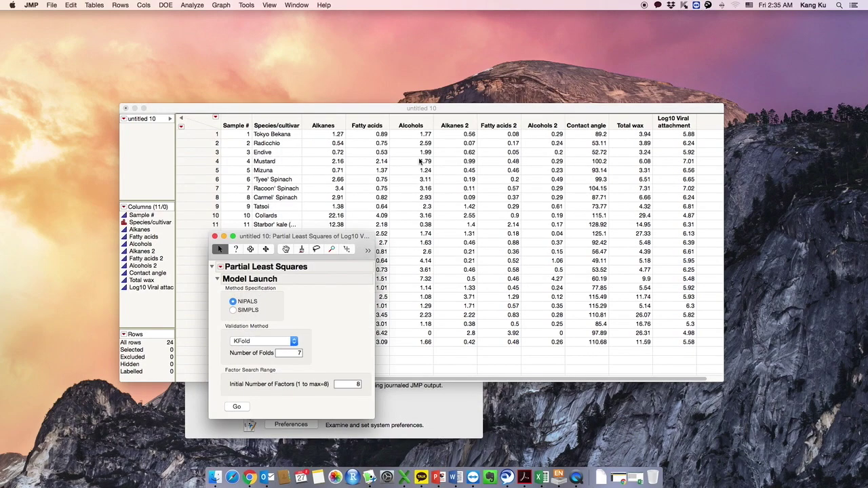
- Run the PLS fit using NIPALS with 7-fold KFold validation
{"action": "left_click_drag", "start_coordinate": [331, 235], "coordinate": [339, 65]}
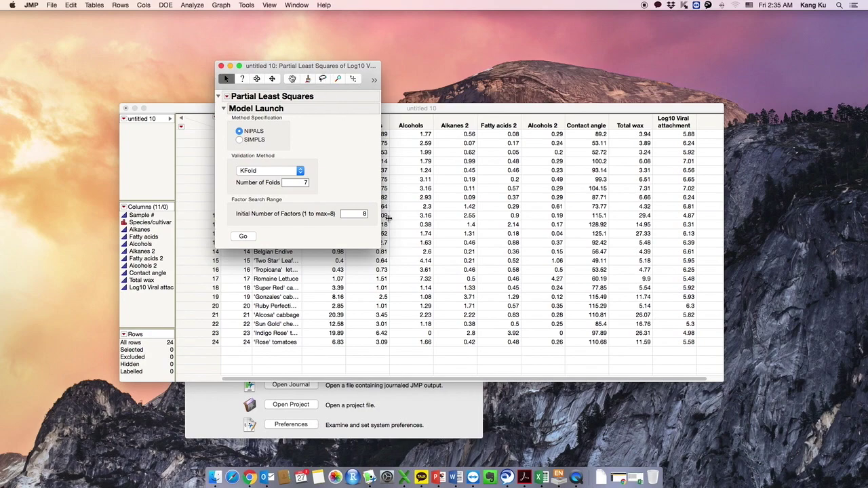
{"action": "left_click_drag", "start_coordinate": [379, 246], "coordinate": [612, 452]}
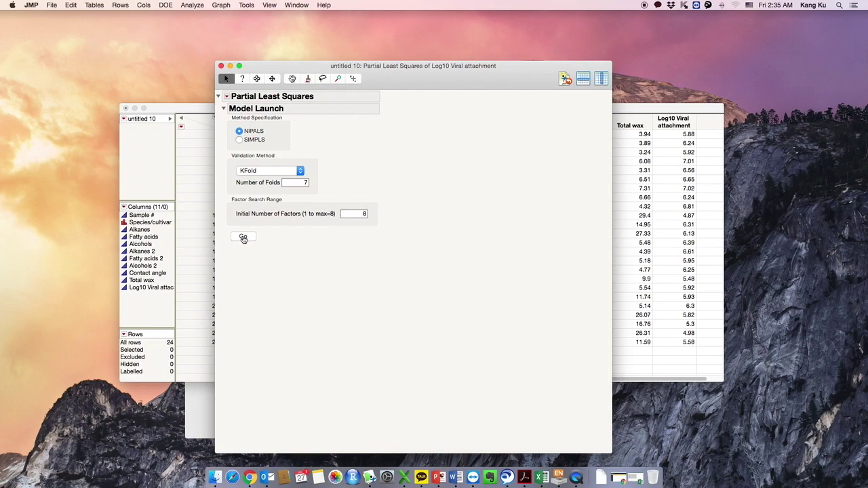
{"action": "left_click", "coordinate": [244, 238]}
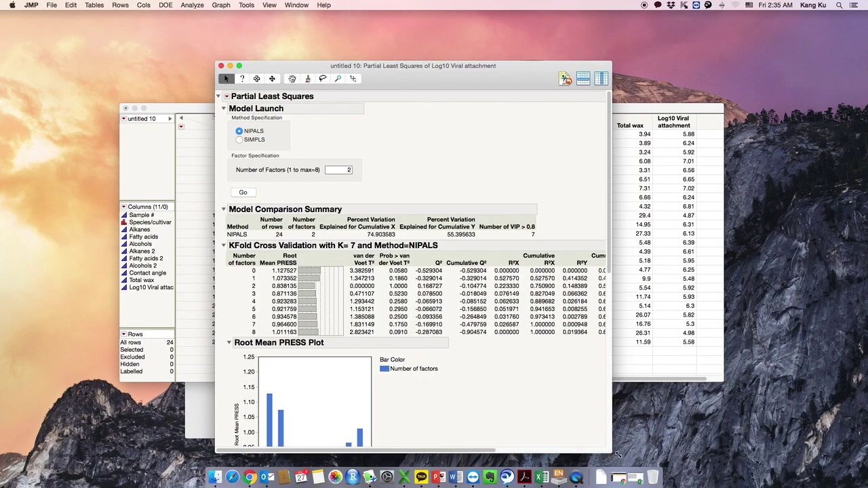
- Add a Variable Importance Plot to the NIPALS Fit with 2 Factors report
{"action": "left_click_drag", "start_coordinate": [611, 452], "coordinate": [633, 464]}
{"action": "left_click_drag", "start_coordinate": [470, 91], "coordinate": [436, 46]}
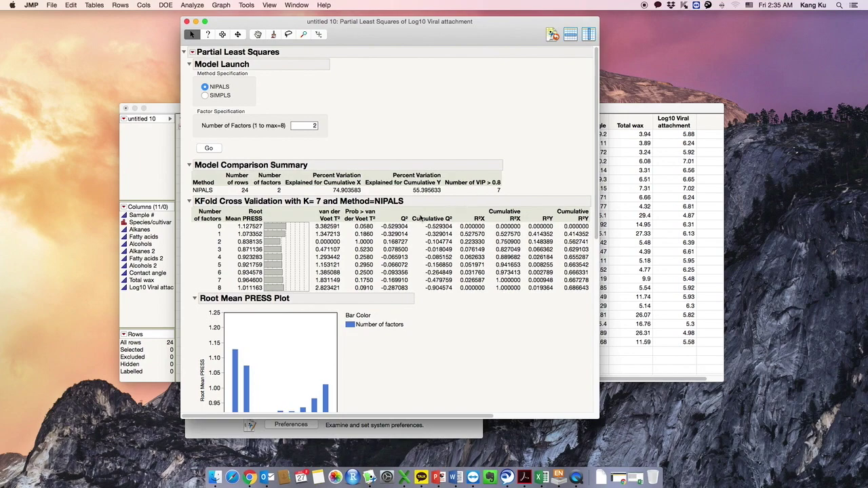
{"action": "scroll", "coordinate": [421, 217], "scroll_direction": "down", "scroll_amount": 5}
{"action": "scroll", "coordinate": [421, 218], "scroll_direction": "down", "scroll_amount": 10}
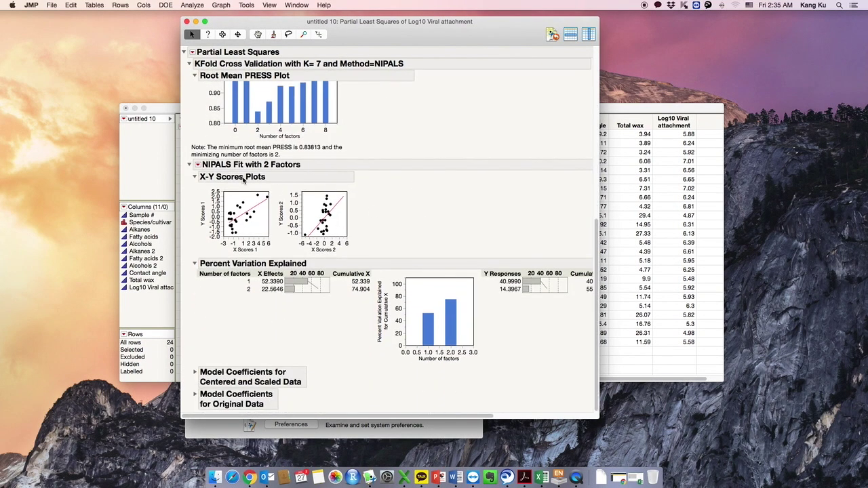
{"action": "left_click", "coordinate": [198, 165]}
{"action": "left_click", "coordinate": [211, 180]}
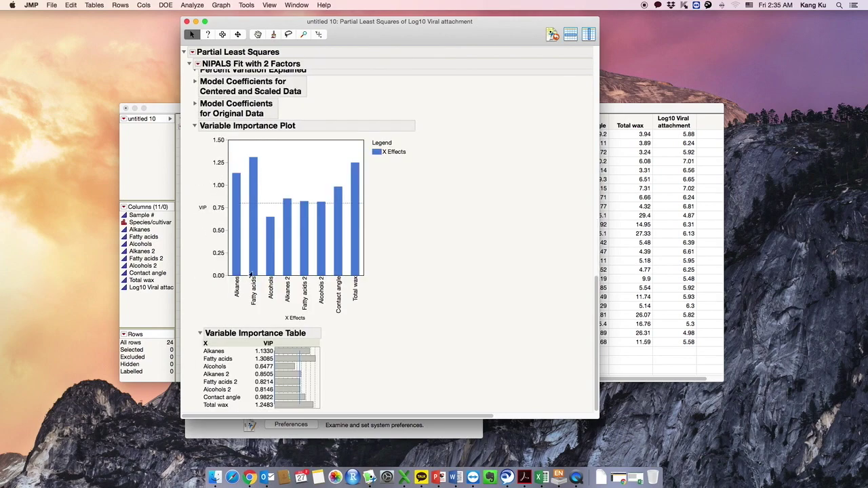
{"action": "right_click", "coordinate": [290, 343]}
- Sort the Variable Importance Table by VIP so Fatty acids (1.3085) ranks first
{"action": "mouse_move", "coordinate": [296, 348]}
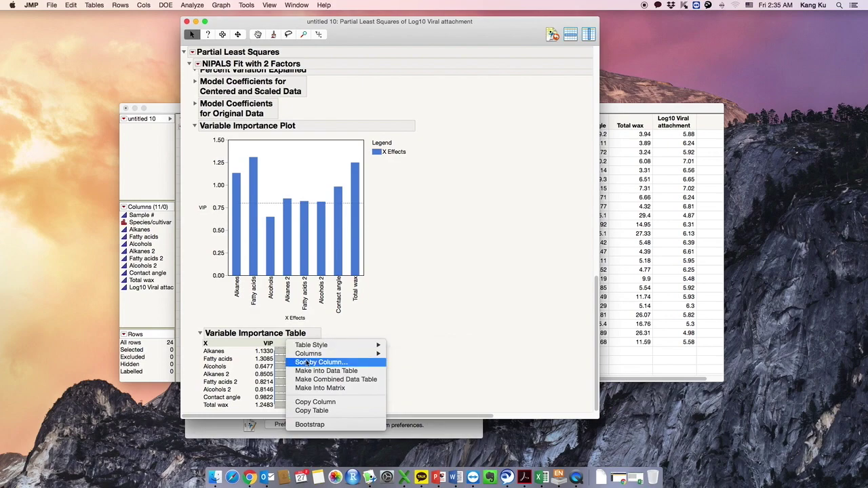
{"action": "left_click", "coordinate": [307, 362]}
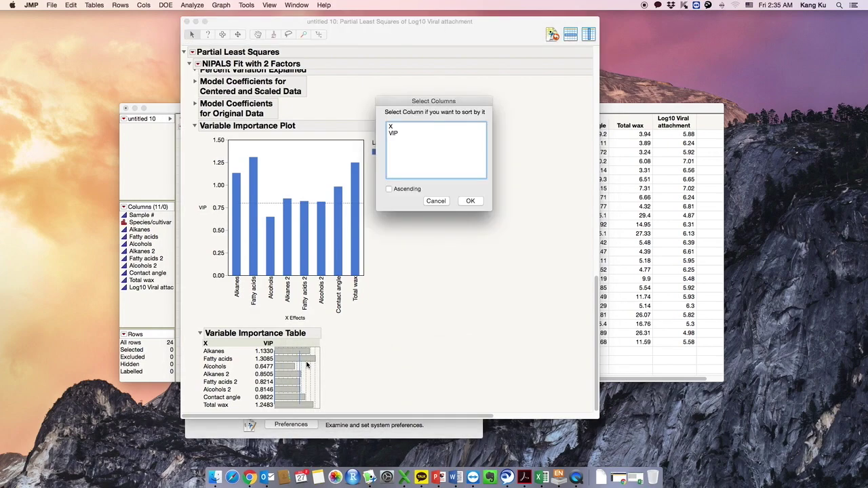
{"action": "left_click", "coordinate": [393, 134]}
{"action": "left_click", "coordinate": [470, 201]}
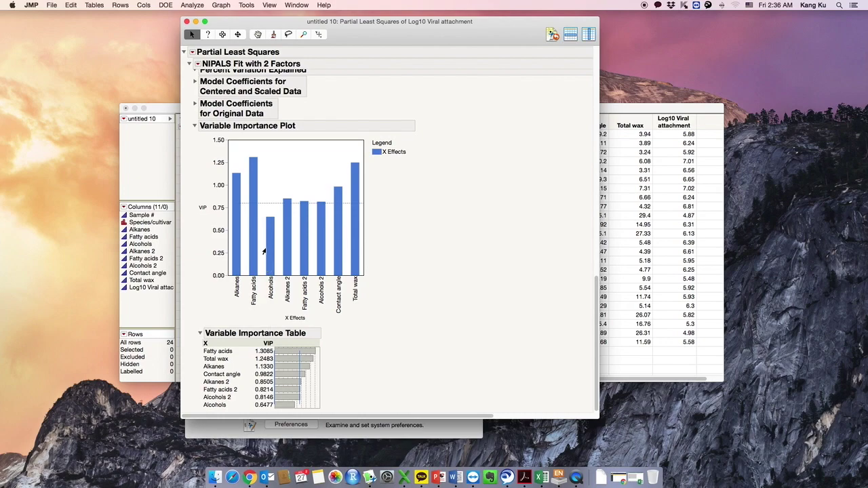
- From the 2-factor NIPALS Fit menu, choose Save Columns > Save Y Predicted Values
{"action": "scroll", "coordinate": [267, 236], "scroll_direction": "up", "scroll_amount": 3}
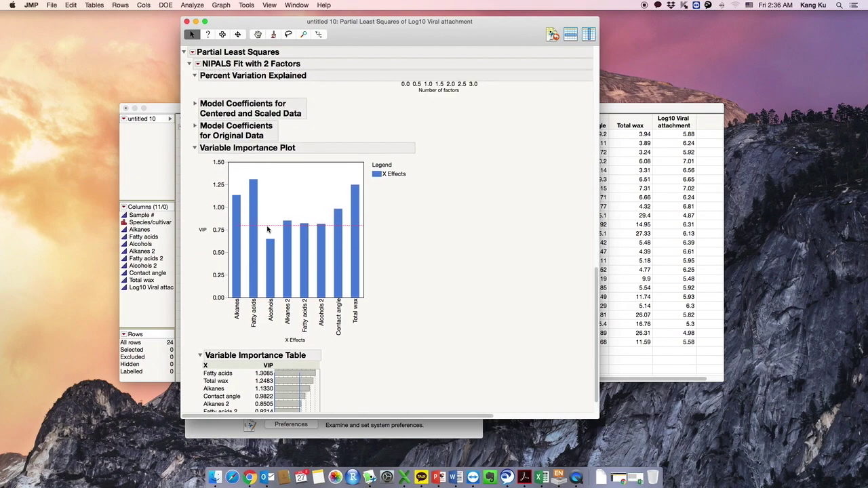
{"action": "scroll", "coordinate": [269, 211], "scroll_direction": "up", "scroll_amount": 10}
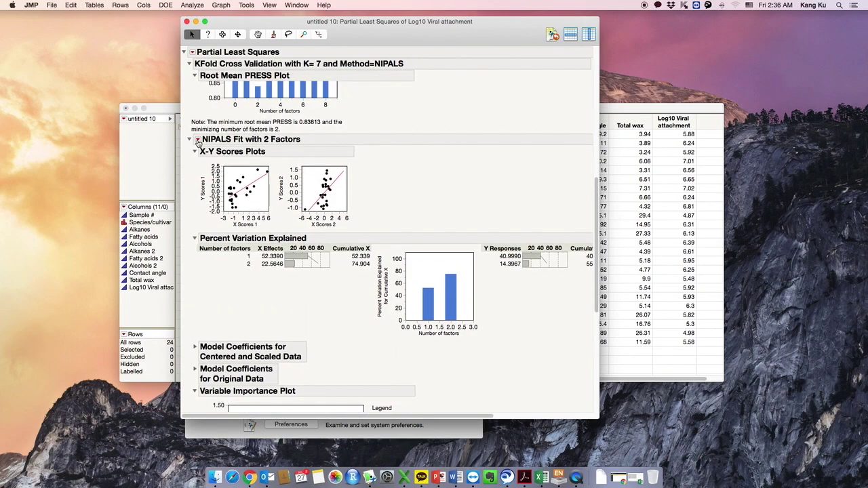
{"action": "left_click", "coordinate": [197, 139]}
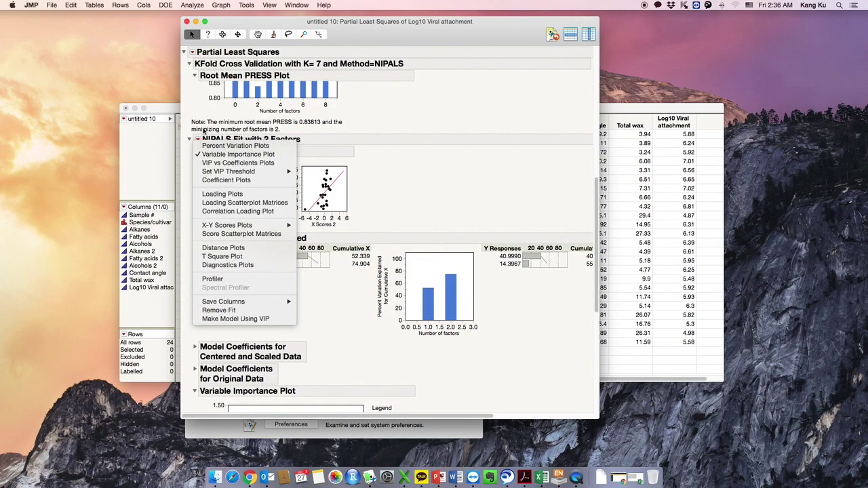
{"action": "left_click", "coordinate": [198, 140]}
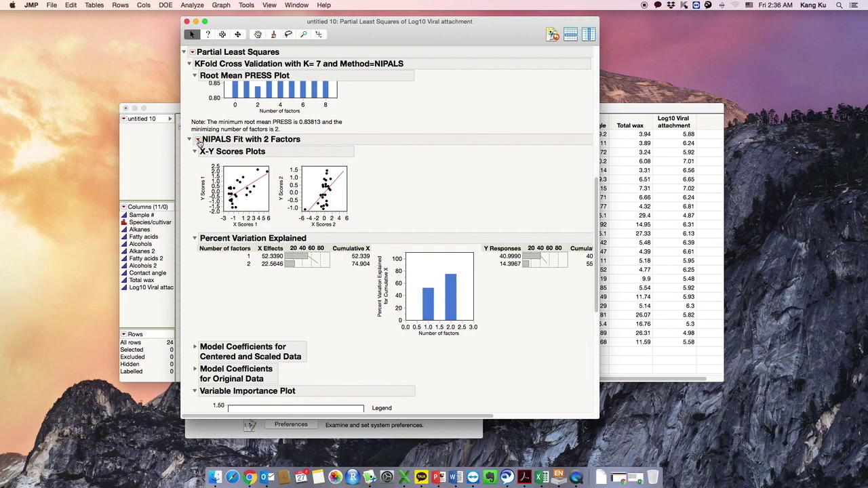
{"action": "left_click", "coordinate": [198, 141]}
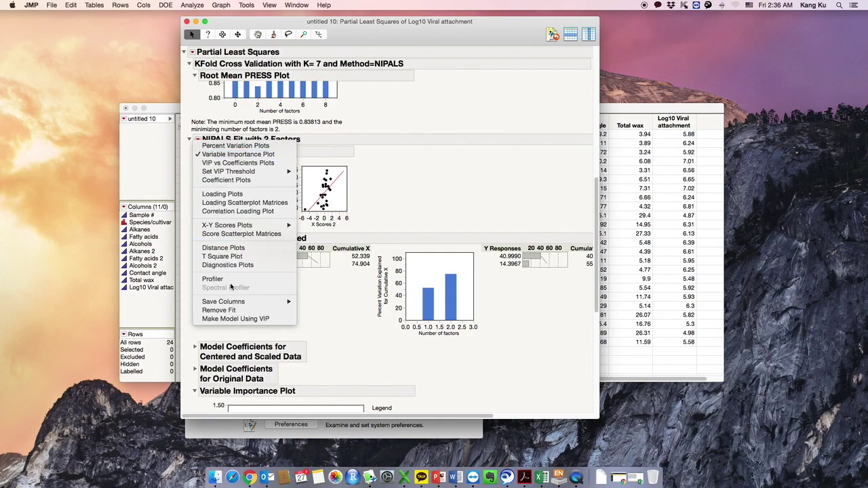
{"action": "mouse_move", "coordinate": [239, 305]}
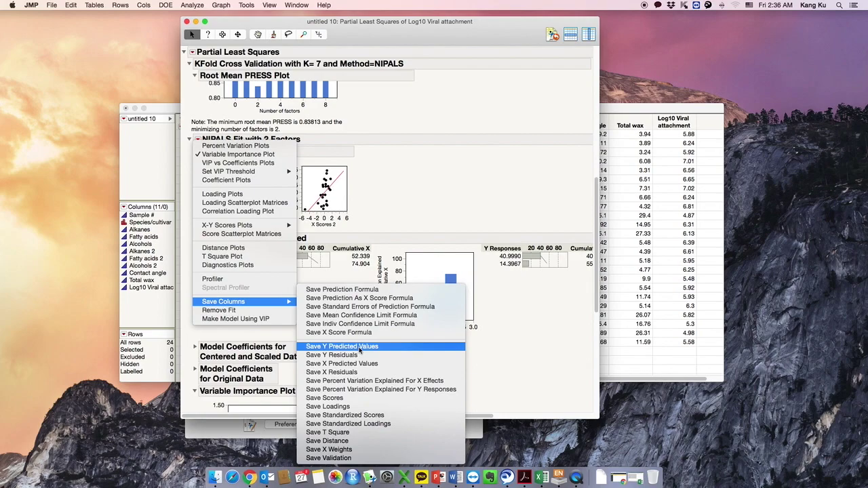
{"action": "left_click", "coordinate": [359, 348]}
- Save the predicted values and widen the table to show the Predicted Log10 column
{"action": "left_click", "coordinate": [636, 113]}
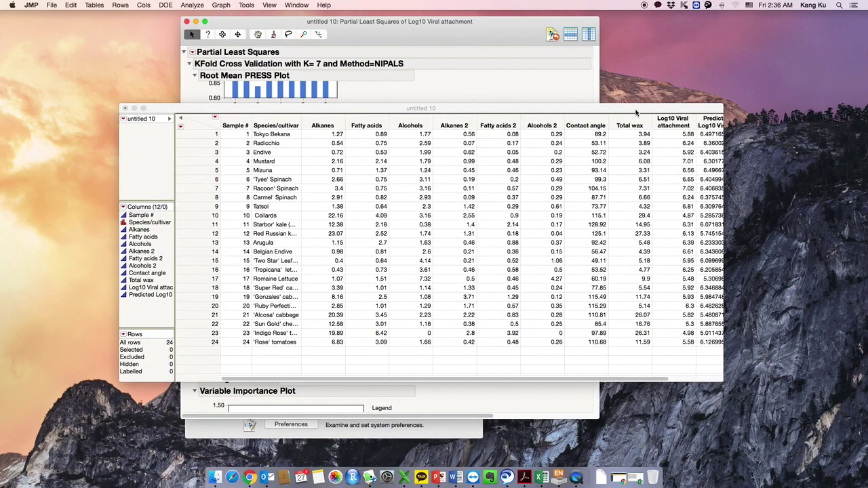
{"action": "left_click_drag", "start_coordinate": [636, 112], "coordinate": [615, 112]}
{"action": "left_click_drag", "start_coordinate": [701, 136], "coordinate": [748, 135]}
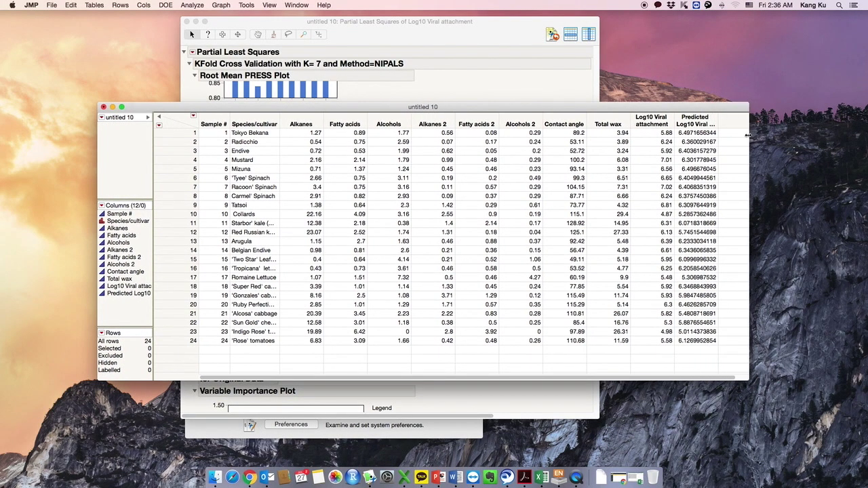
- Compare observed and predicted values for rows 8, 11, 18 and 24 (5.58 vs 6.1270)
{"action": "left_click", "coordinate": [701, 120]}
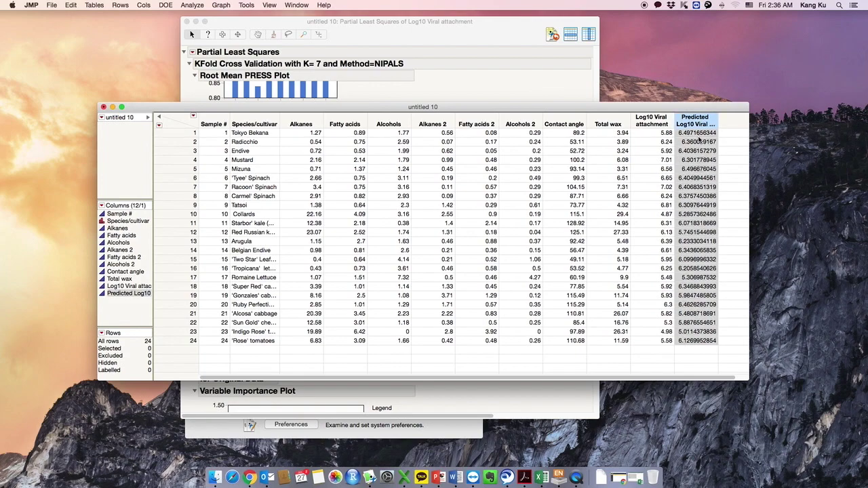
{"action": "left_click", "coordinate": [700, 133]}
{"action": "left_click", "coordinate": [700, 161]}
{"action": "left_click", "coordinate": [703, 196]}
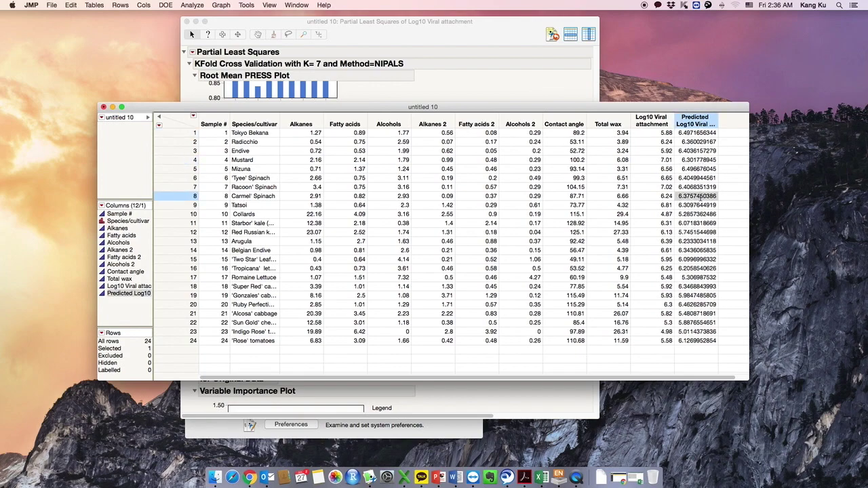
{"action": "scroll", "coordinate": [695, 127], "scroll_direction": "down", "scroll_amount": 1}
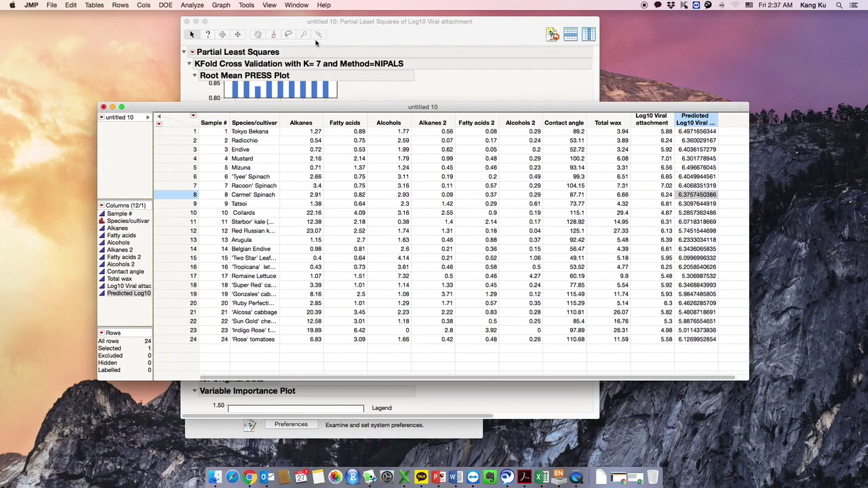
{"action": "left_click_drag", "start_coordinate": [676, 224], "coordinate": [674, 225]}
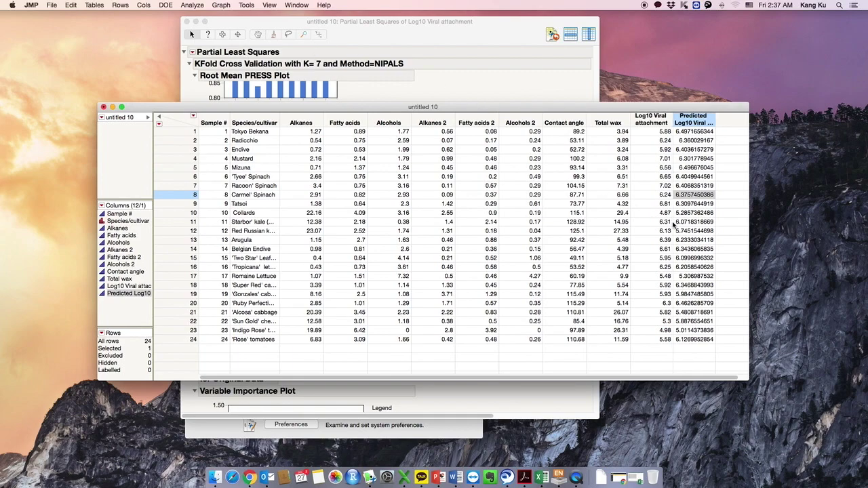
{"action": "left_click", "coordinate": [681, 224]}
{"action": "left_click", "coordinate": [699, 286]}
{"action": "left_click", "coordinate": [702, 348]}
{"action": "left_click", "coordinate": [706, 339]}
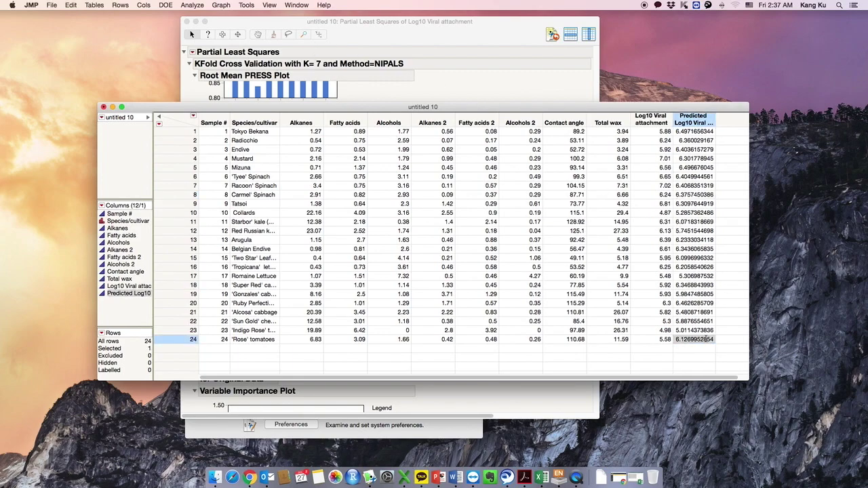
{"action": "left_click", "coordinate": [192, 6]}
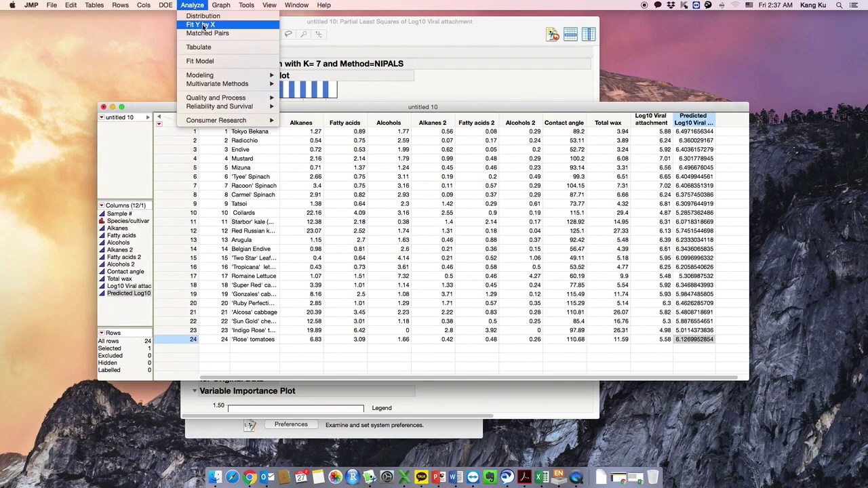
- Run Fit Y by X with Log10 Viral attachment as Y and Predicted Log10 Viral attachment as X
{"action": "left_click", "coordinate": [202, 25]}
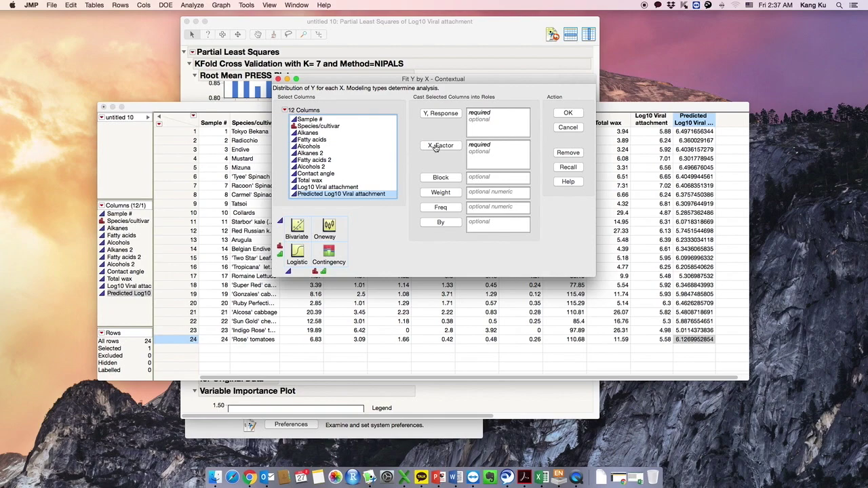
{"action": "left_click", "coordinate": [438, 146]}
{"action": "left_click", "coordinate": [365, 187]}
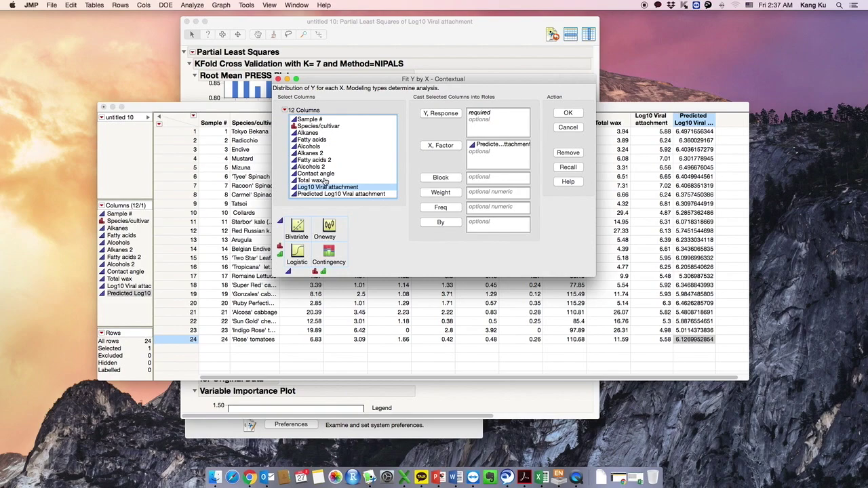
{"action": "left_click", "coordinate": [437, 114]}
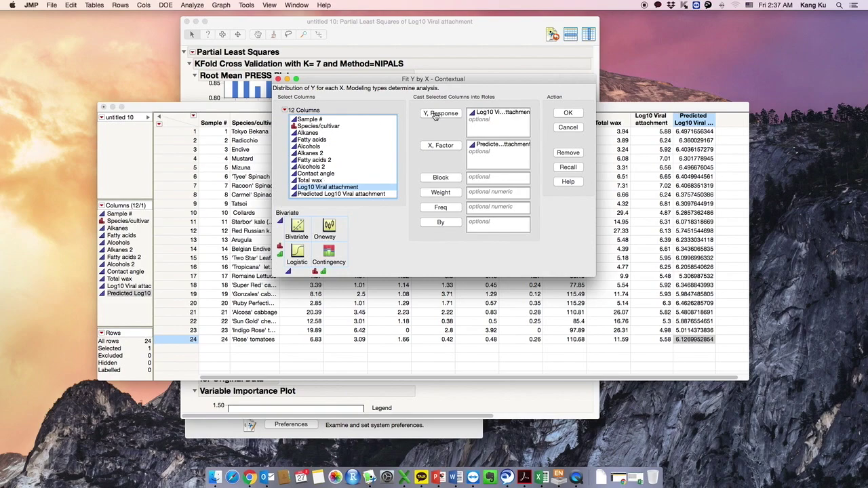
{"action": "left_click", "coordinate": [567, 114]}
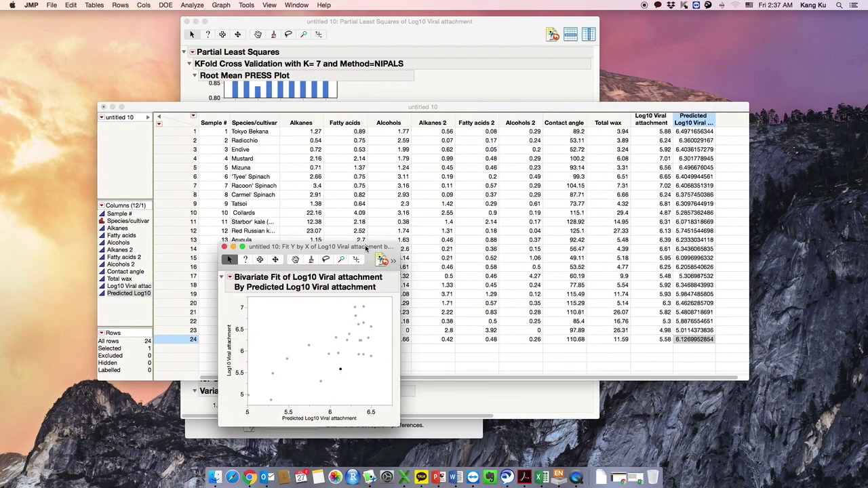
{"action": "left_click_drag", "start_coordinate": [367, 249], "coordinate": [392, 98]}
{"action": "left_click", "coordinate": [343, 178]}
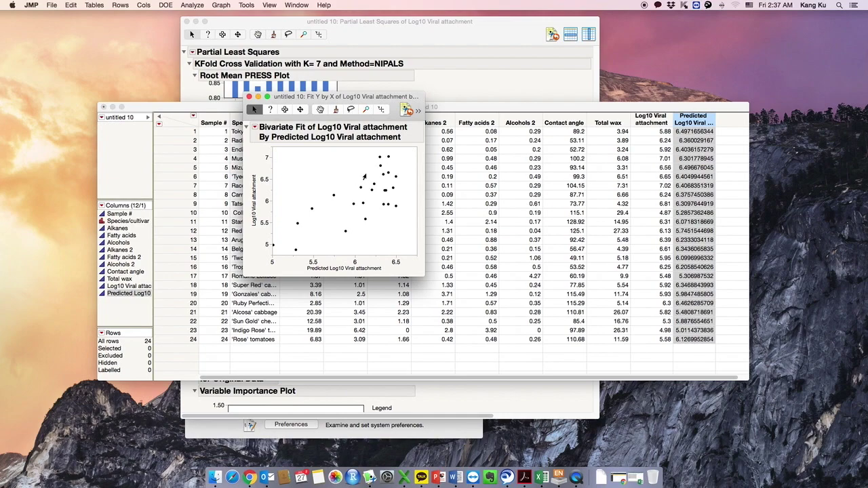
{"action": "left_click", "coordinate": [255, 128]}
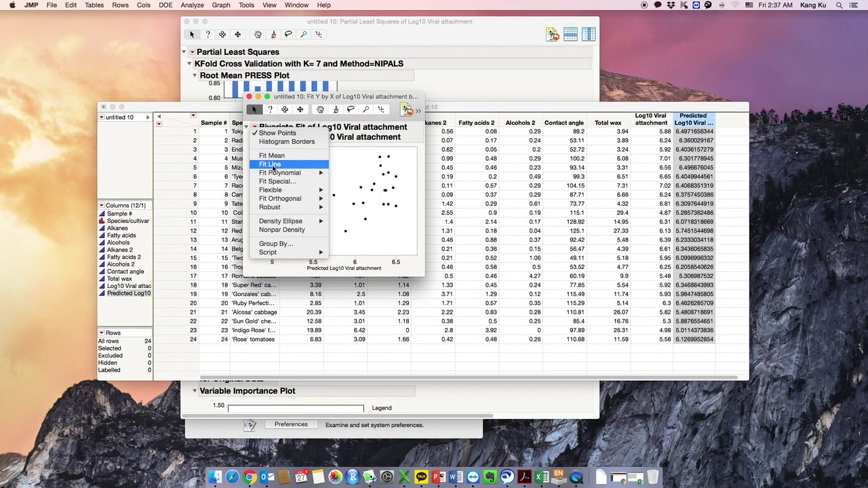
- Overlay a fitted line (RSquare 0.554) and a 0.95 density ellipse on the actual-vs-predicted plot
{"action": "left_click", "coordinate": [271, 165]}
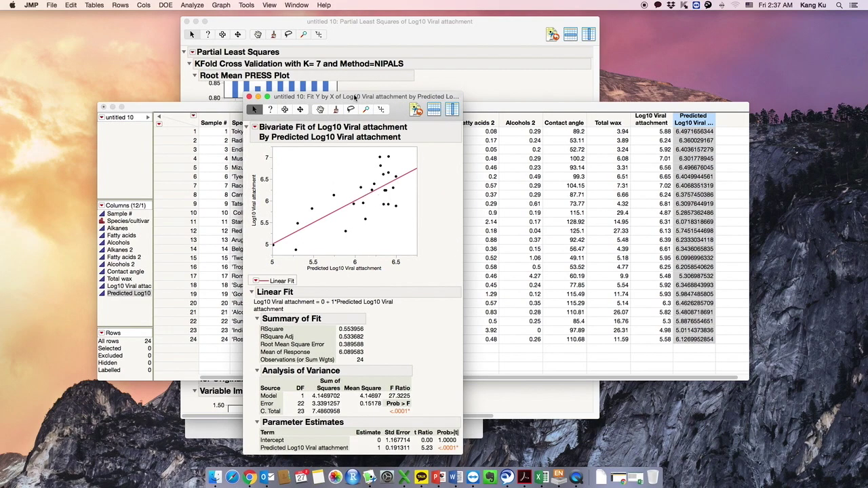
{"action": "left_click_drag", "start_coordinate": [354, 97], "coordinate": [336, 65]}
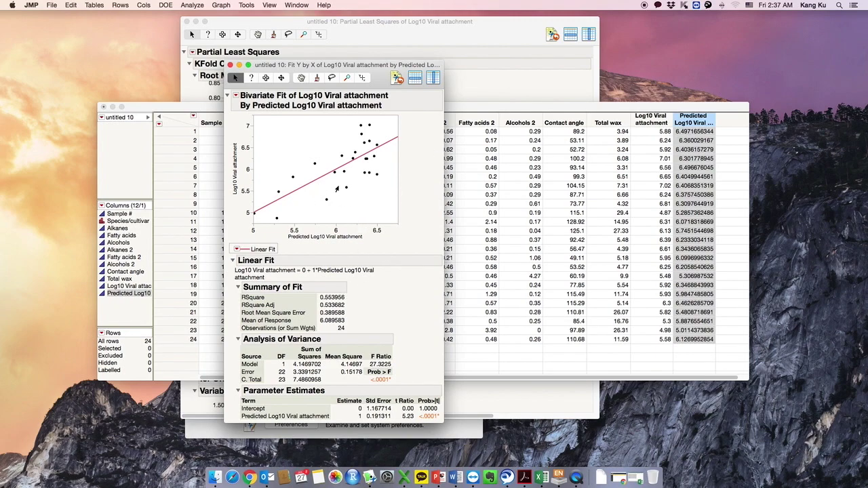
{"action": "left_click", "coordinate": [236, 95]}
{"action": "mouse_move", "coordinate": [272, 190]}
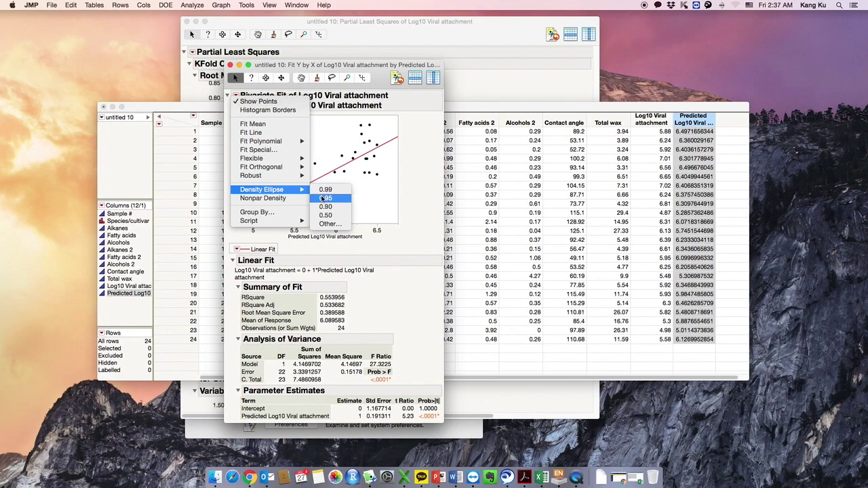
{"action": "left_click", "coordinate": [334, 199]}
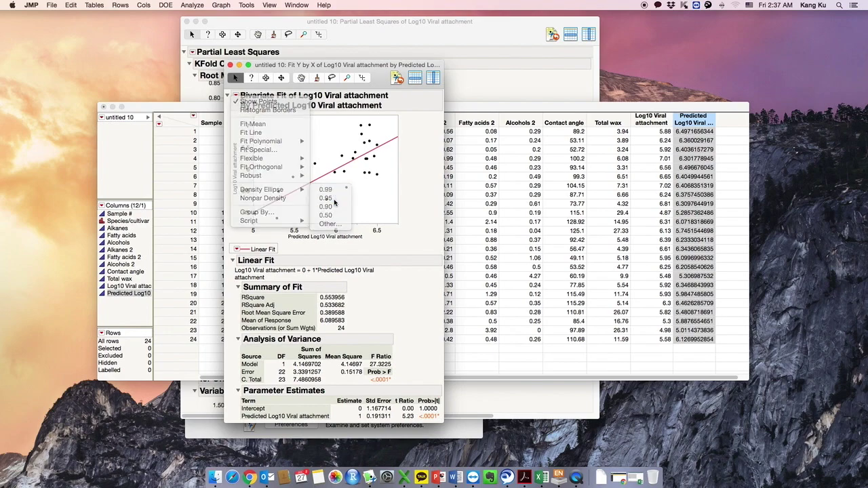